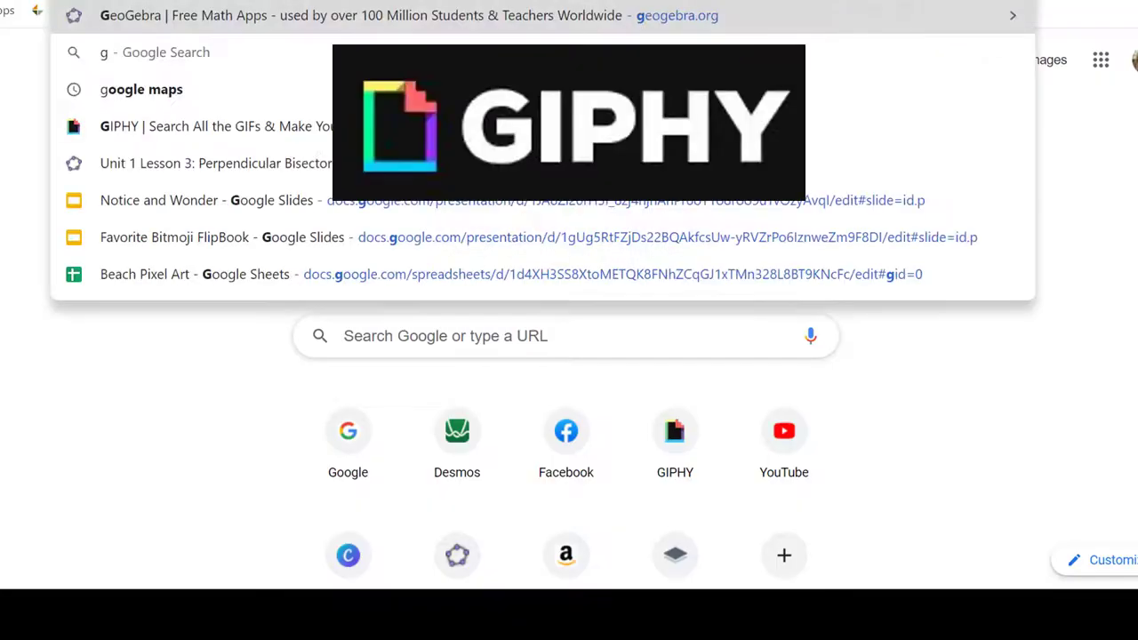
Load giphy.com, sign in to the GIPHY account, and go to the Create page
{"action": "type", "text": "y.c"}
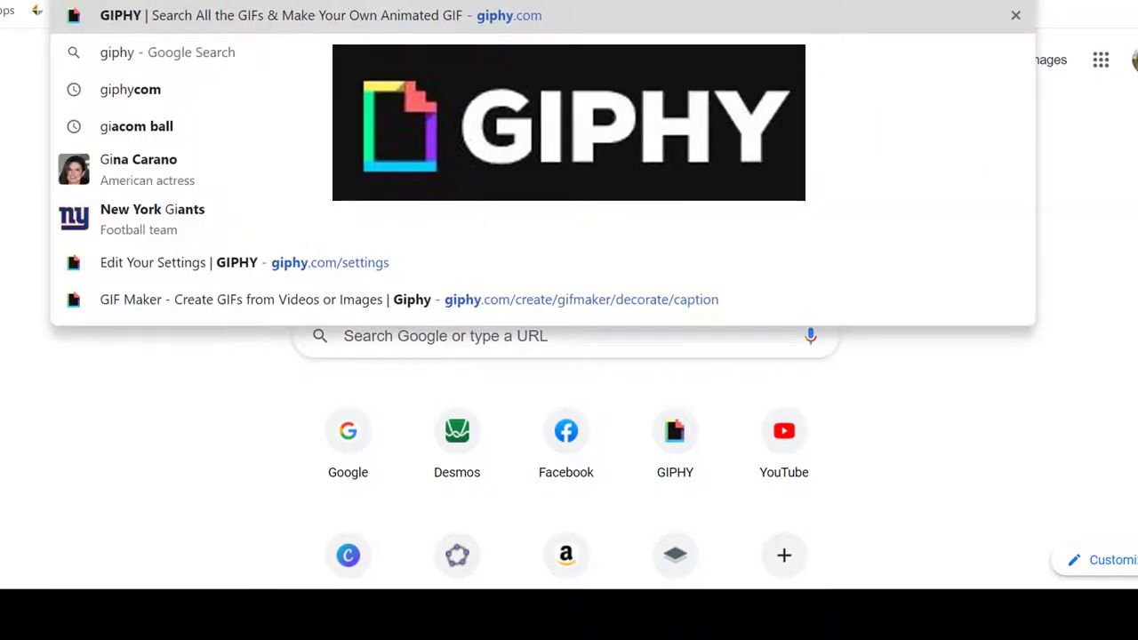
{"action": "key", "text": "Return"}
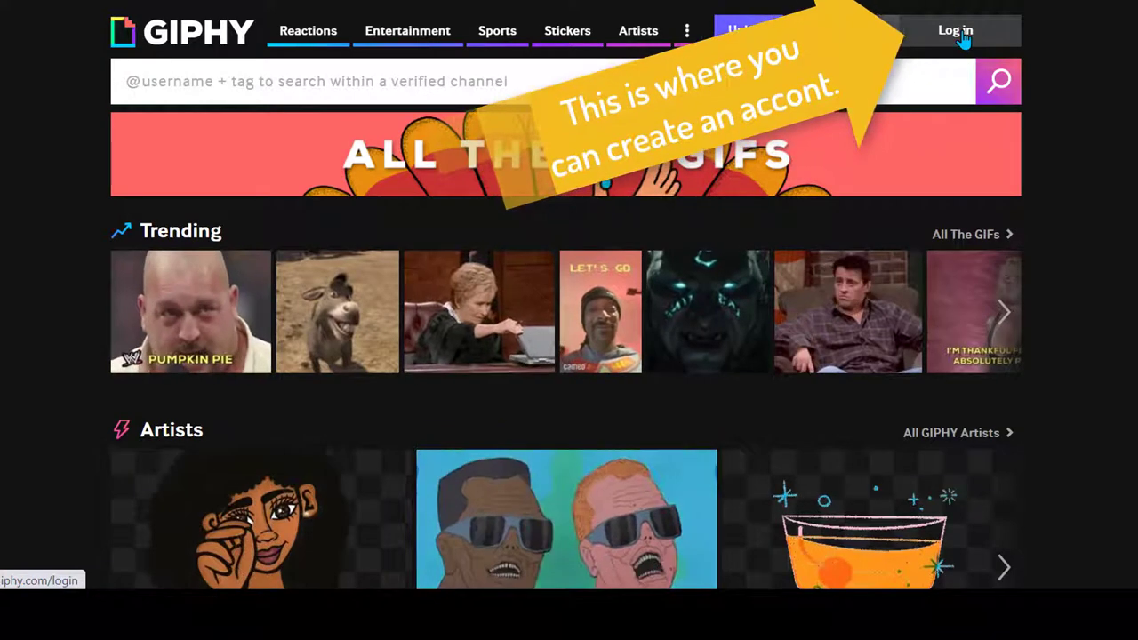
{"action": "left_click", "coordinate": [958, 32]}
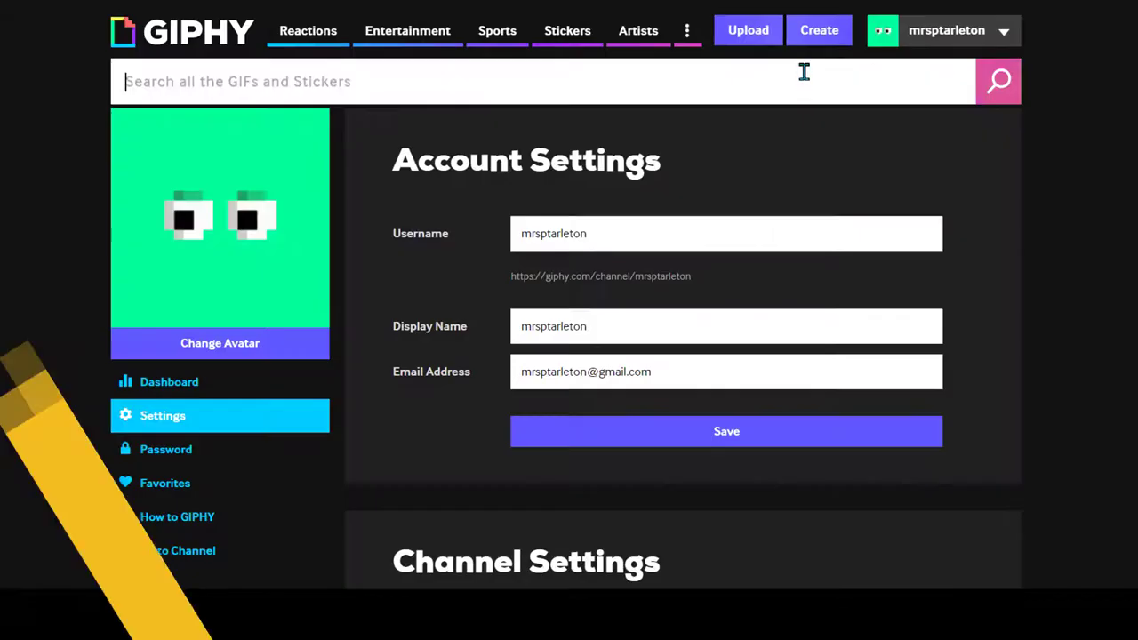
{"action": "left_click", "coordinate": [826, 36]}
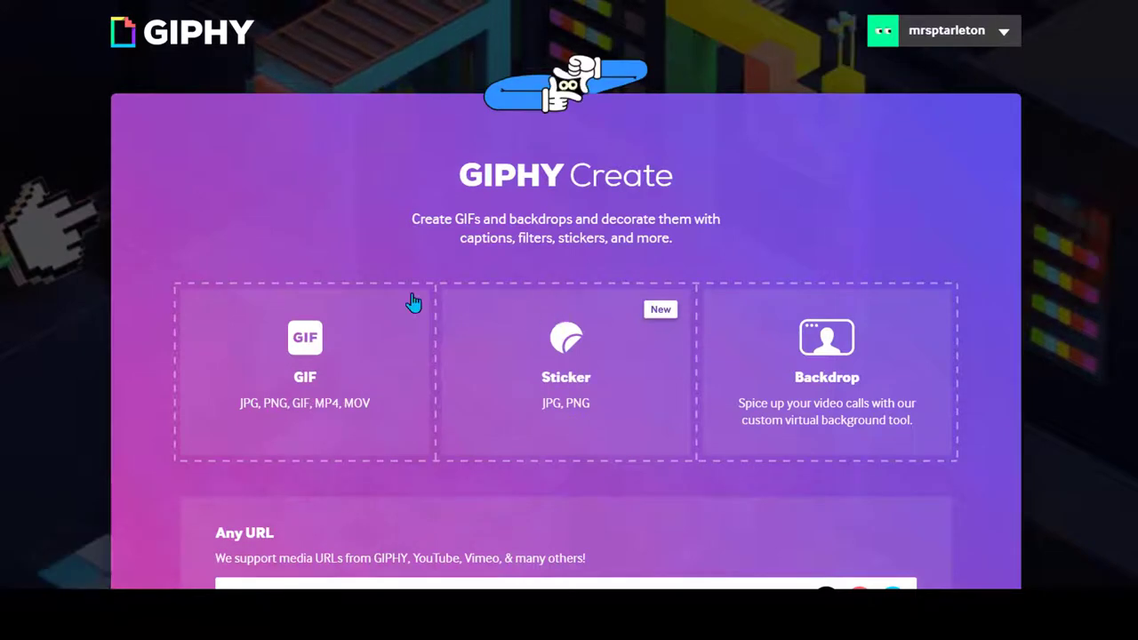
Upload four Bitmoji images as a GIF slideshow, with 'Back to Reality' as the last slide
{"action": "left_click", "coordinate": [305, 339]}
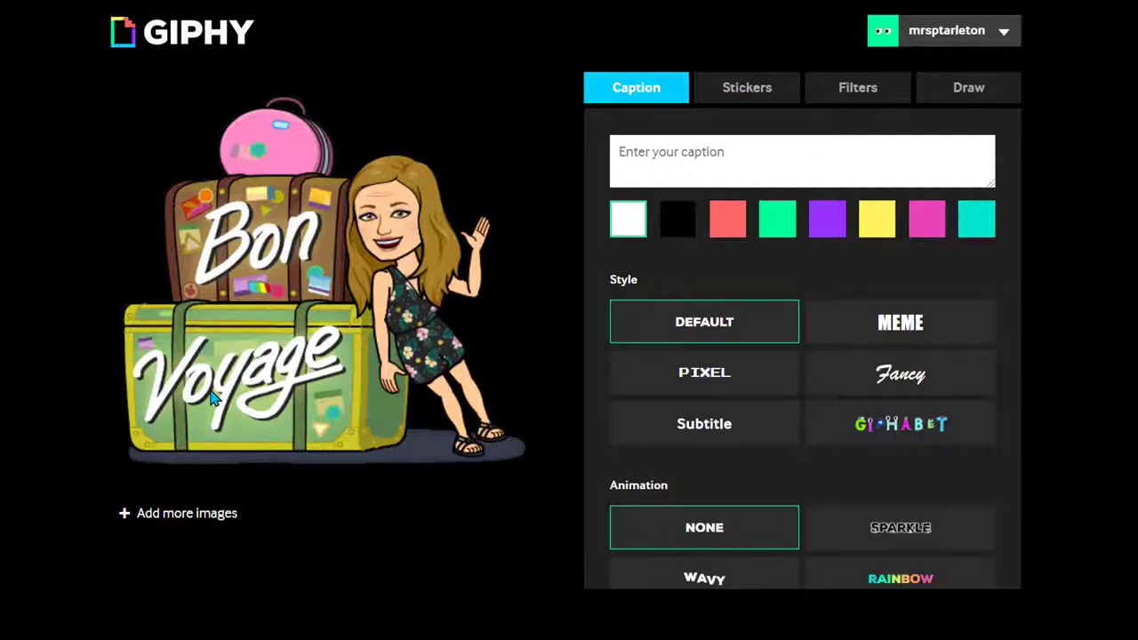
{"action": "left_click", "coordinate": [174, 519]}
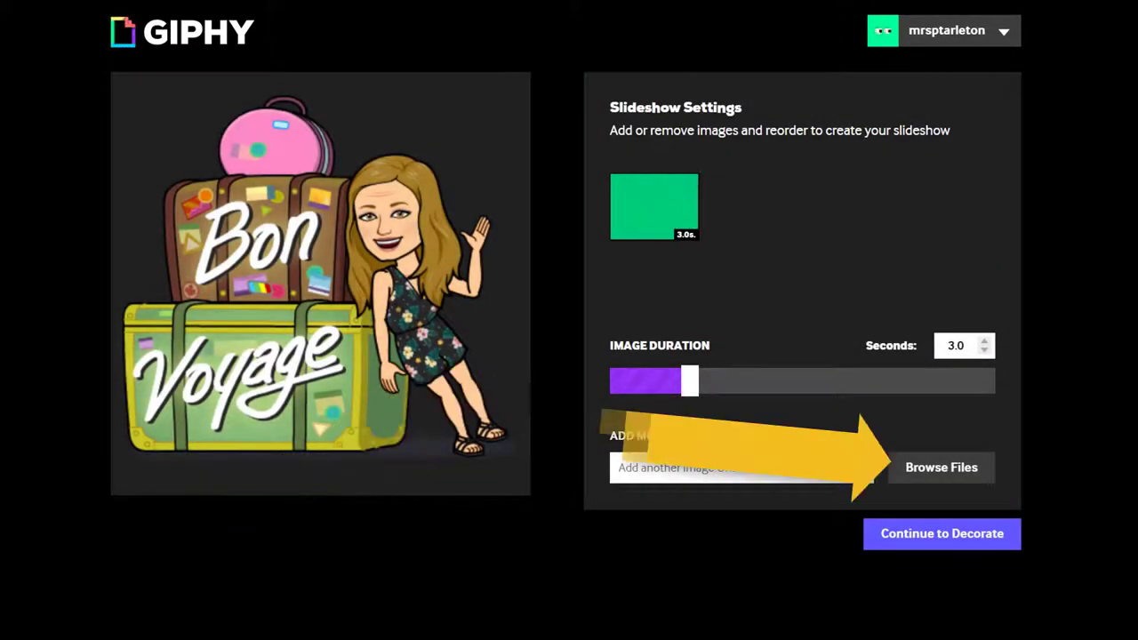
{"action": "left_click", "coordinate": [925, 473]}
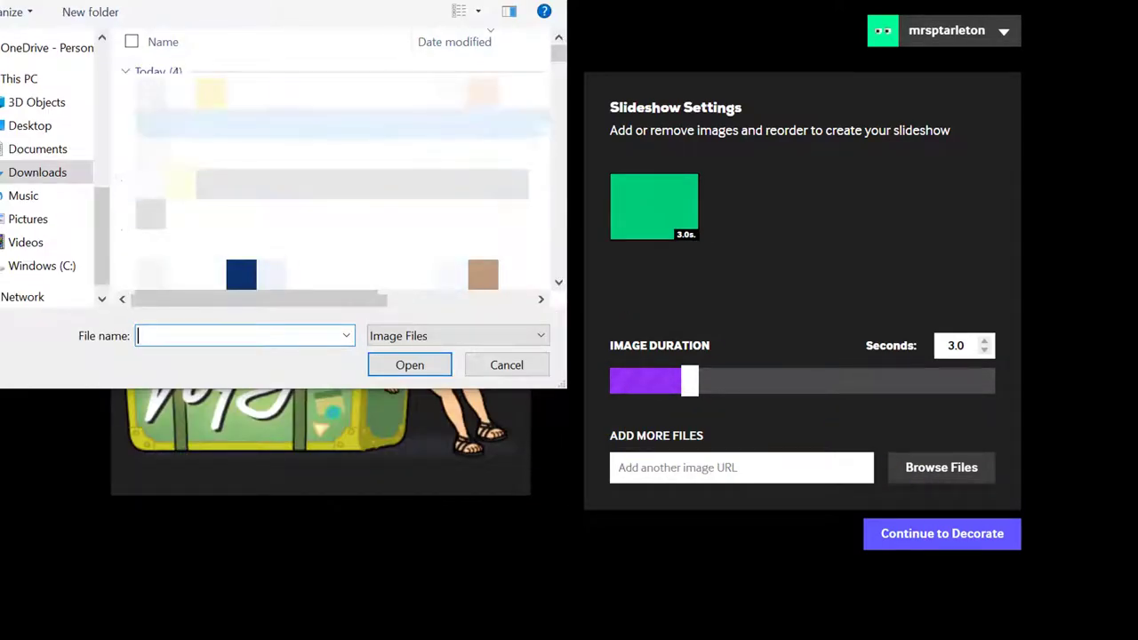
{"action": "double_click", "coordinate": [338, 125]}
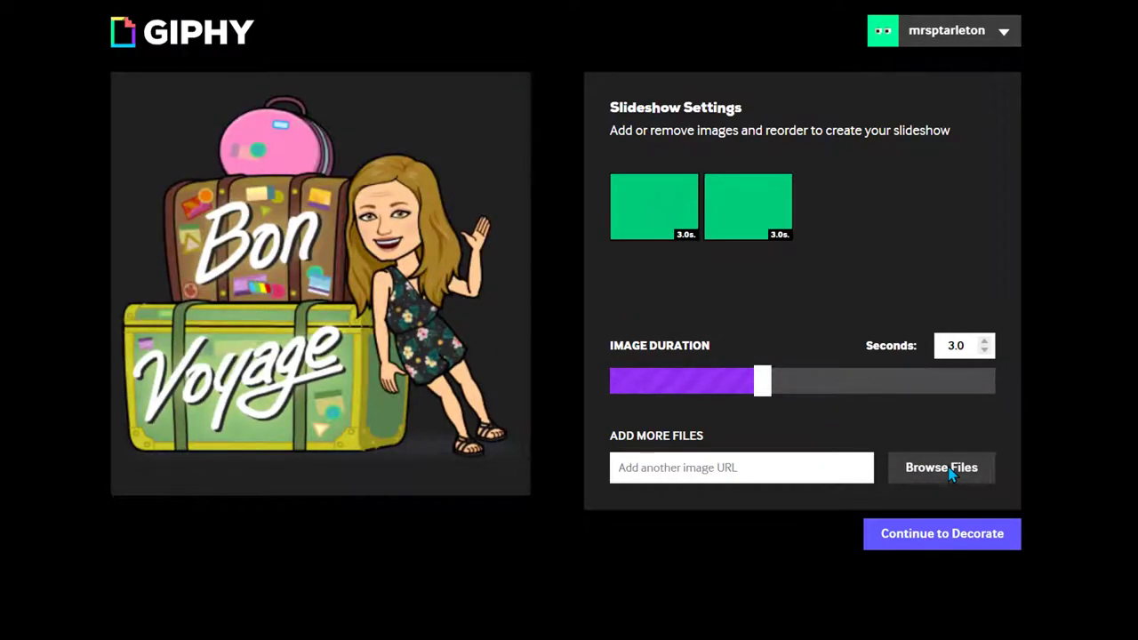
{"action": "left_click", "coordinate": [952, 470]}
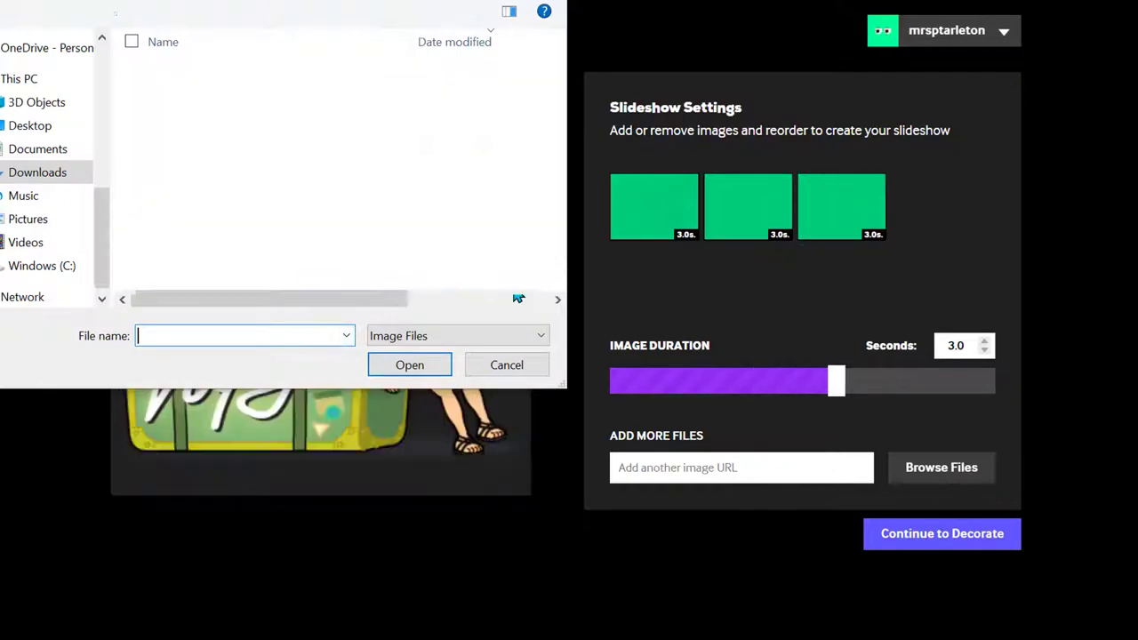
{"action": "left_click", "coordinate": [338, 92]}
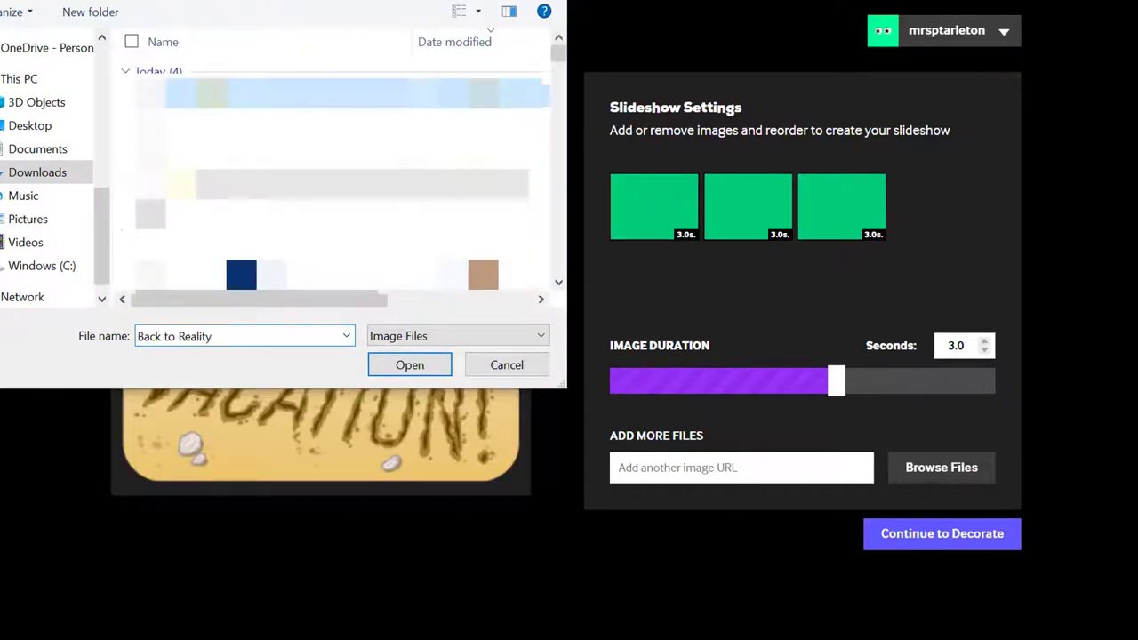
{"action": "left_click", "coordinate": [409, 366]}
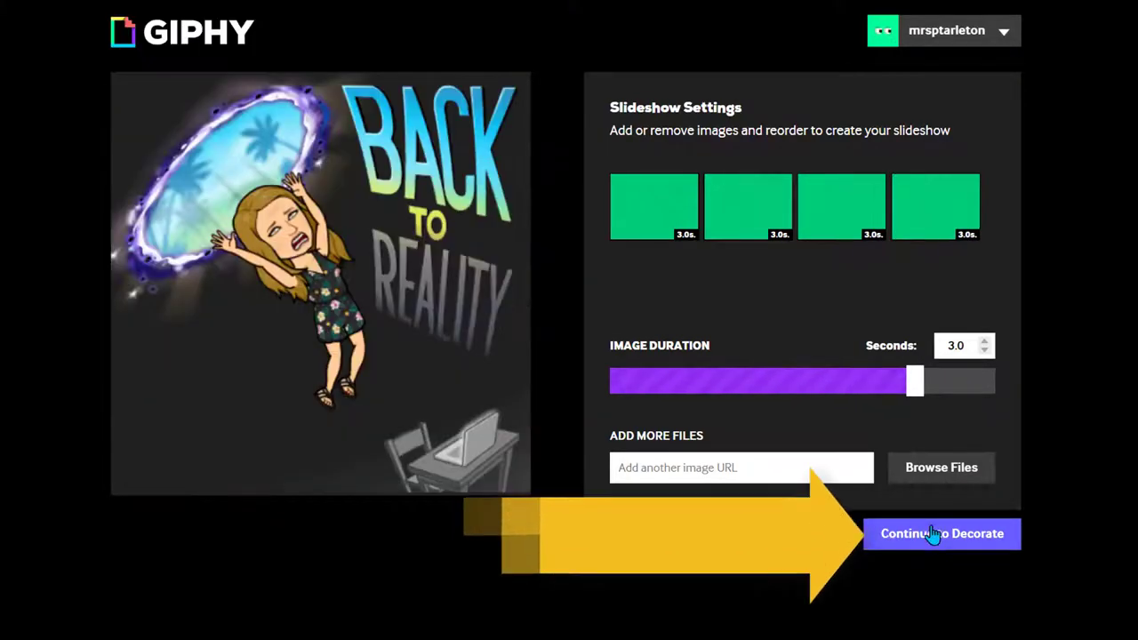
Skip decorating and upload the four-image Bitmoji slideshow to GIPHY as a GIF
{"action": "left_click", "coordinate": [933, 535]}
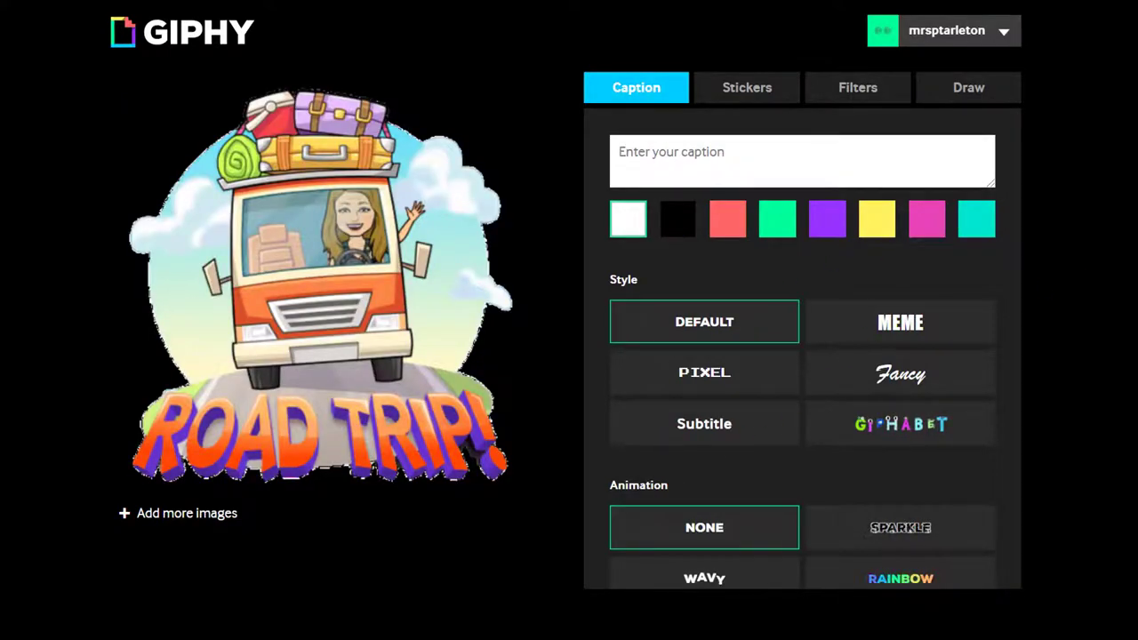
{"action": "scroll", "coordinate": [566, 296], "scroll_direction": "down", "scroll_amount": 5}
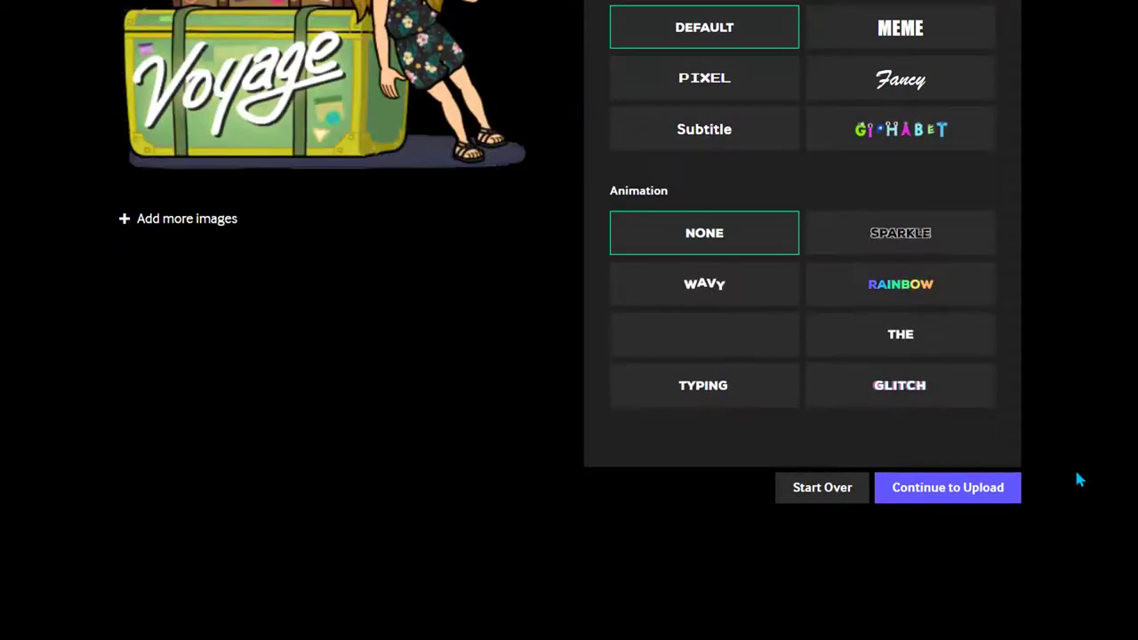
{"action": "left_click", "coordinate": [965, 498]}
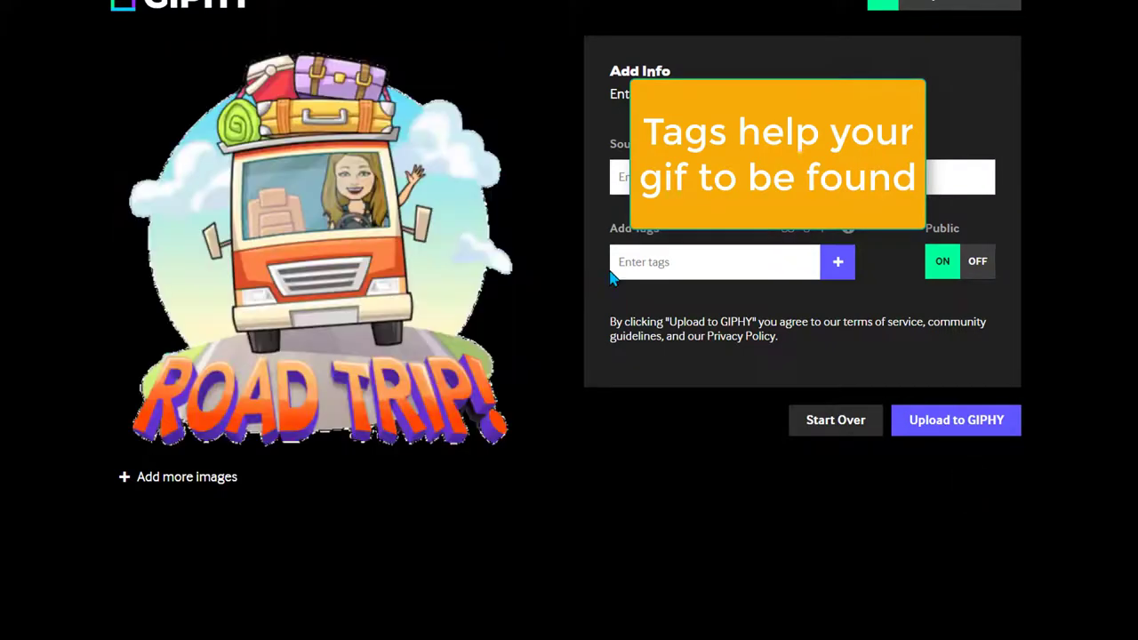
{"action": "left_click", "coordinate": [929, 422]}
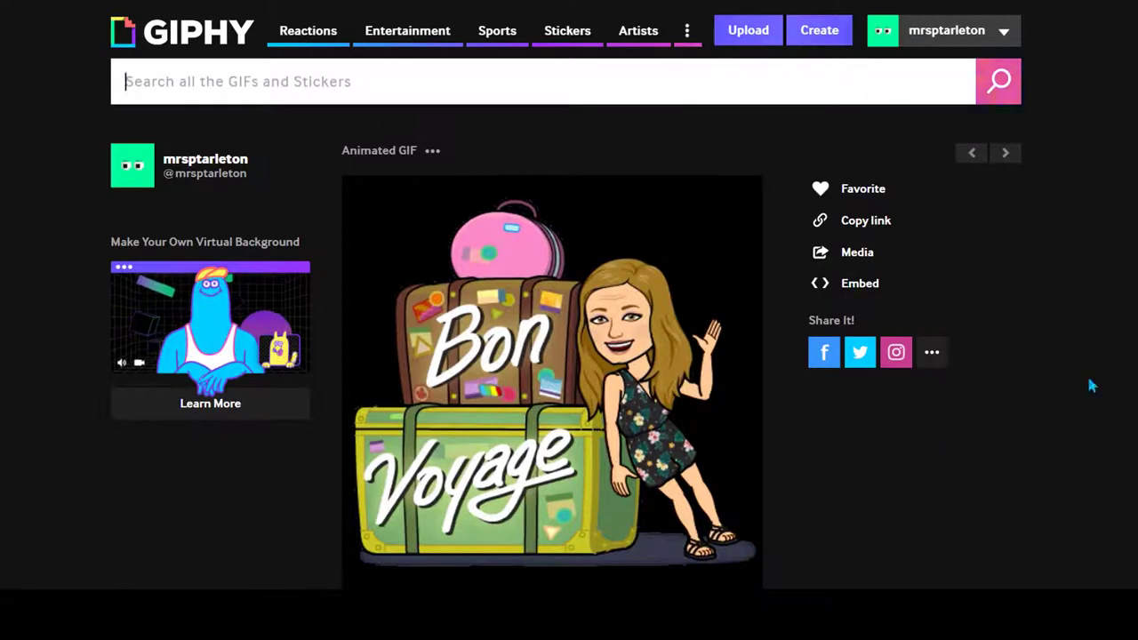
Look over the uploaded GIF's page, then return to GIPHY Create
{"action": "scroll", "coordinate": [569, 337], "scroll_direction": "down", "scroll_amount": 1}
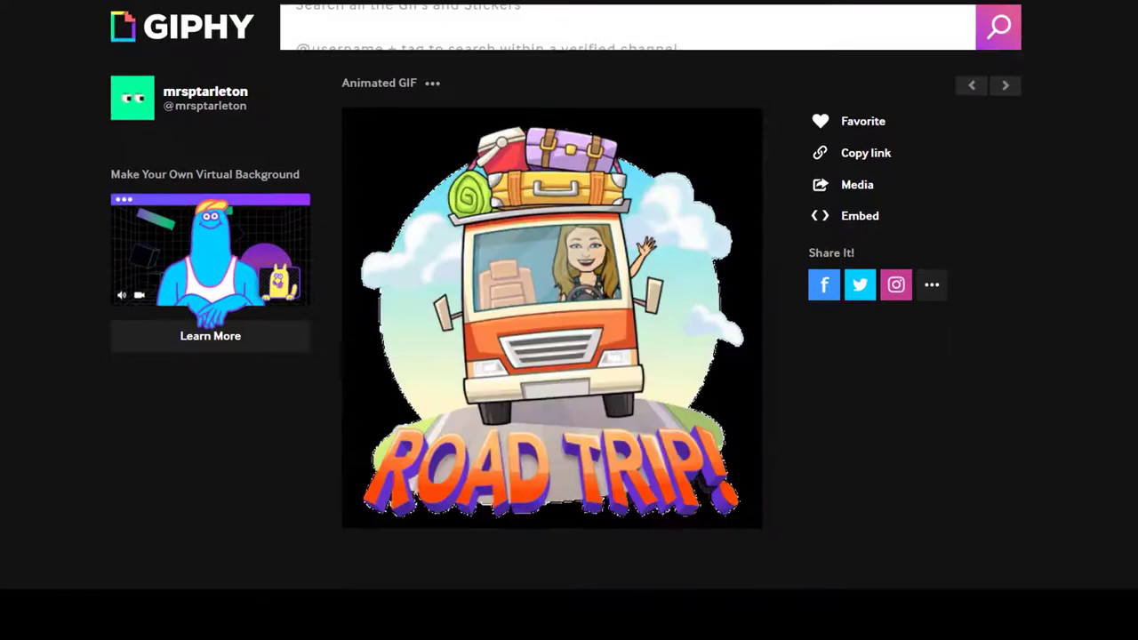
{"action": "scroll", "coordinate": [569, 274], "scroll_direction": "up", "scroll_amount": 1}
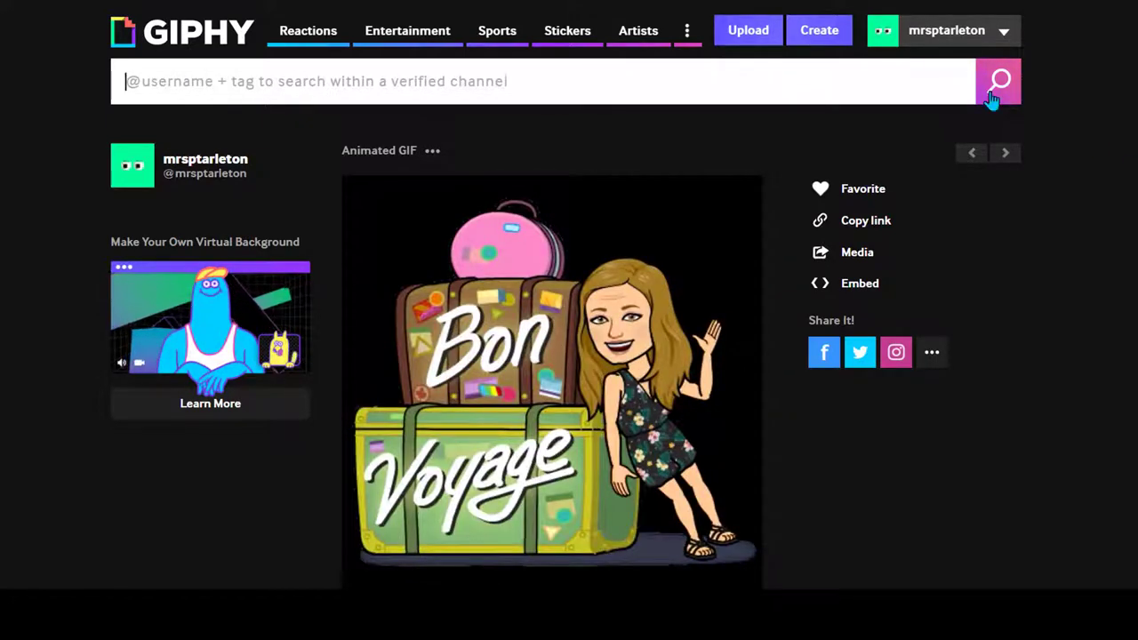
{"action": "left_click", "coordinate": [817, 36]}
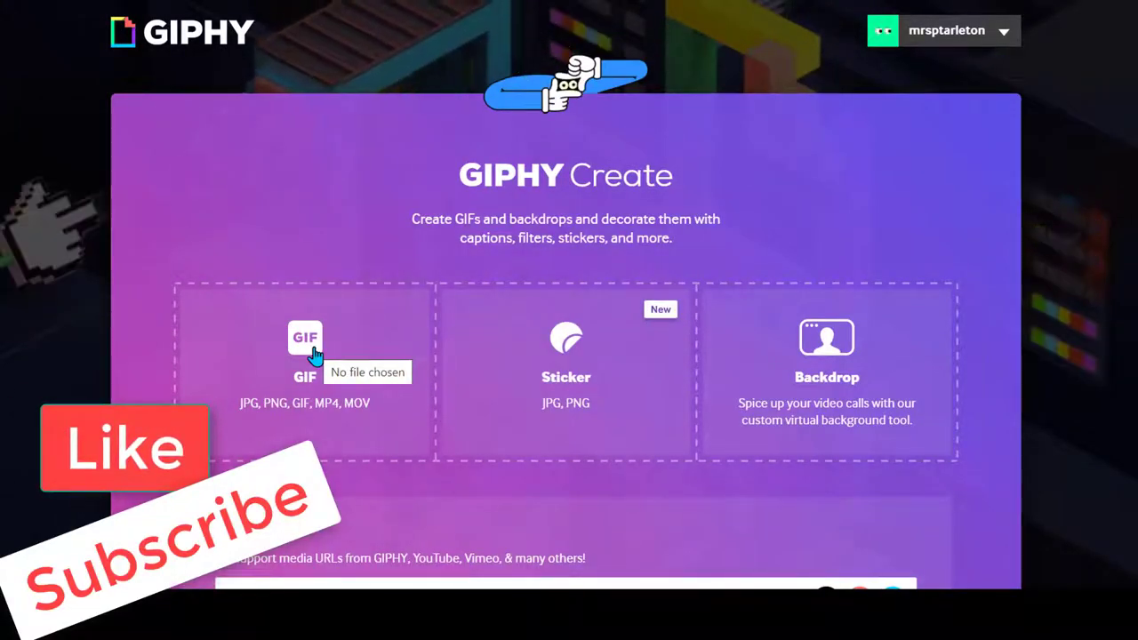
Build a two-image webcam slideshow at 3.0 seconds each and continue to decorating
{"action": "left_click", "coordinate": [313, 353]}
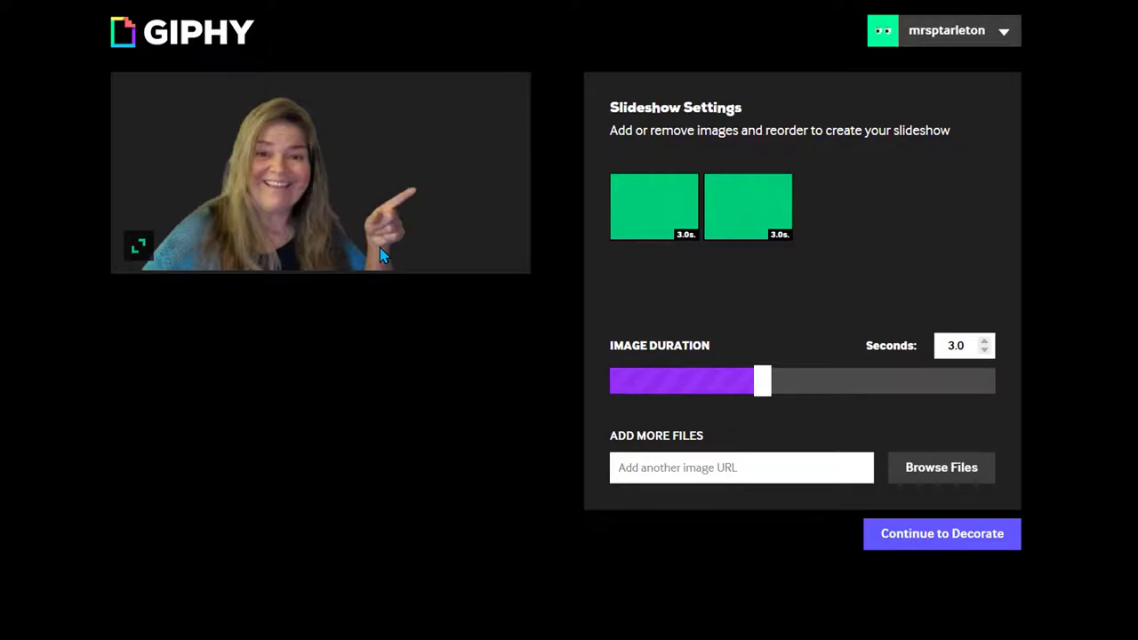
{"action": "left_click", "coordinate": [938, 533]}
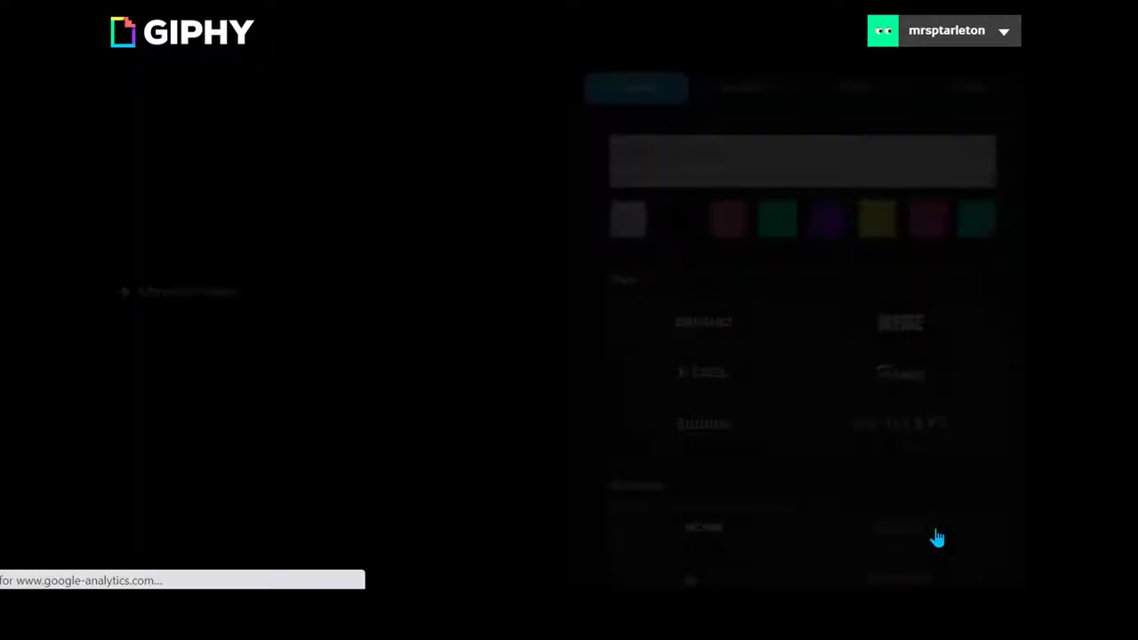
Add the creator's name as a Fancy-style caption, moved up and right and made smaller
{"action": "type", "text": "MrsPTarleton"}
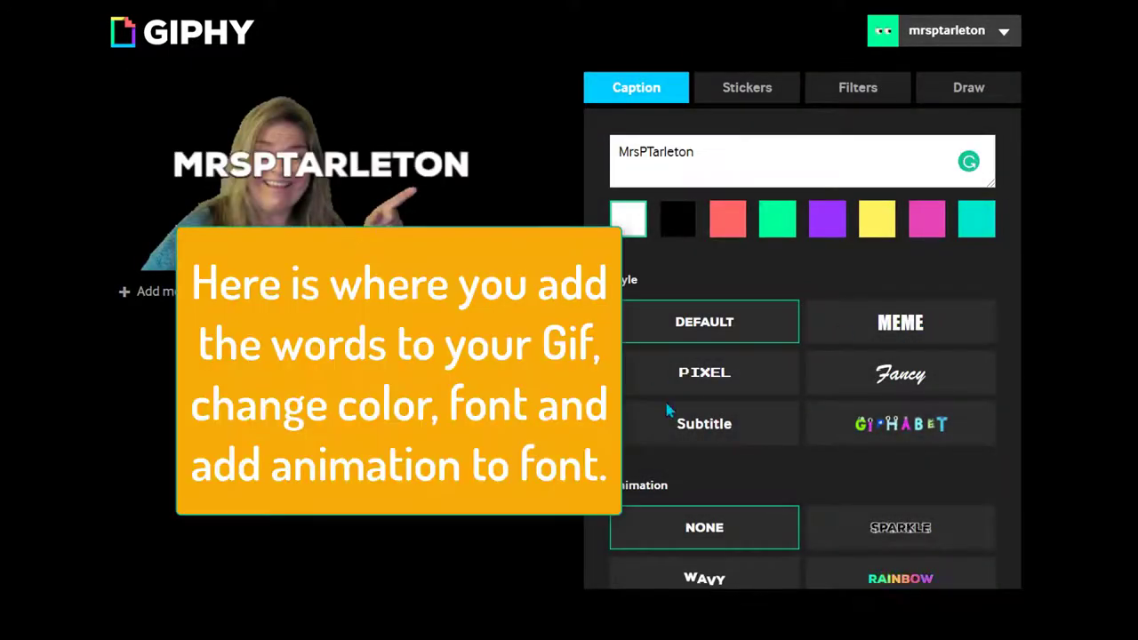
{"action": "left_click", "coordinate": [905, 392]}
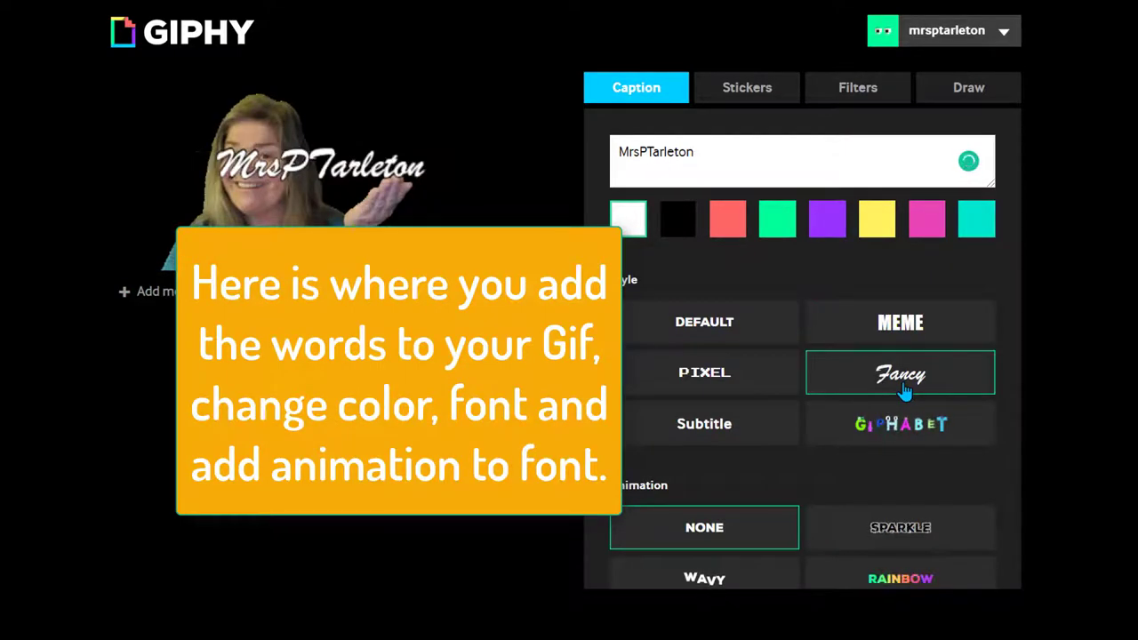
{"action": "left_click", "coordinate": [306, 165]}
{"action": "left_click_drag", "start_coordinate": [308, 166], "coordinate": [392, 144]}
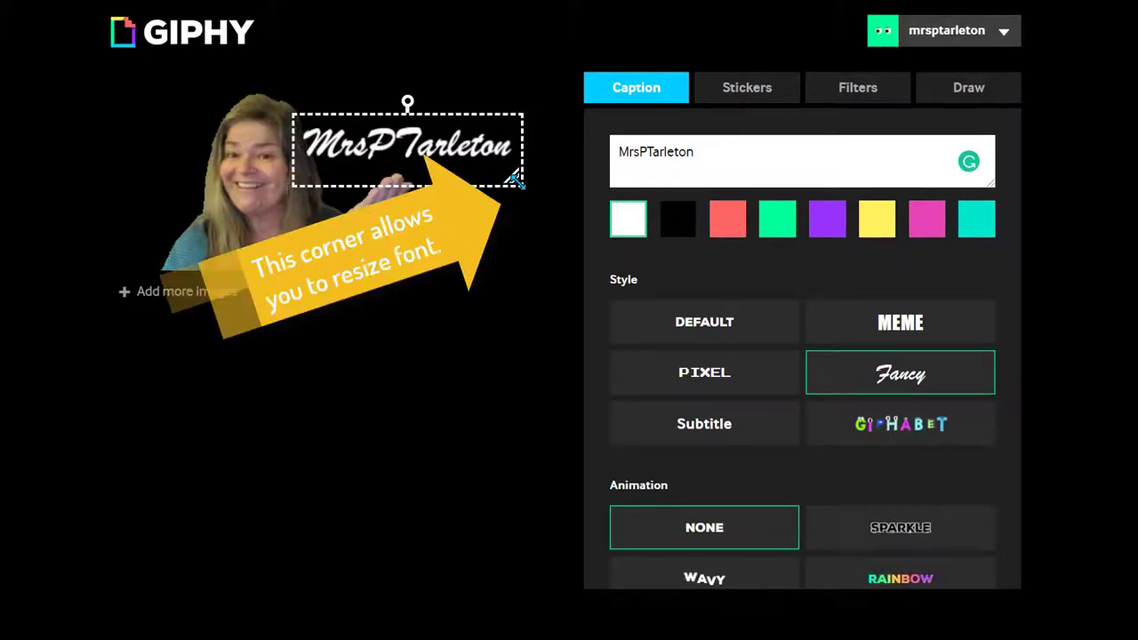
{"action": "left_click_drag", "start_coordinate": [515, 178], "coordinate": [500, 174]}
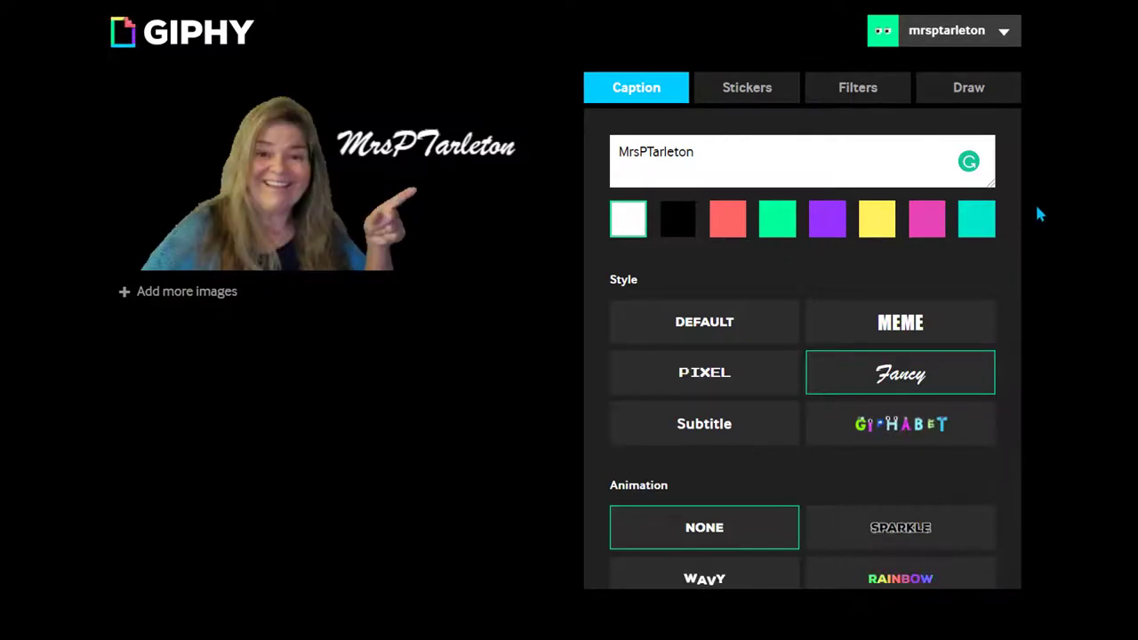
Make the caption cyan with the Sparkle animation and upload the GIF to GIPHY
{"action": "left_click", "coordinate": [968, 227]}
{"action": "scroll", "coordinate": [968, 227], "scroll_direction": "down", "scroll_amount": 2}
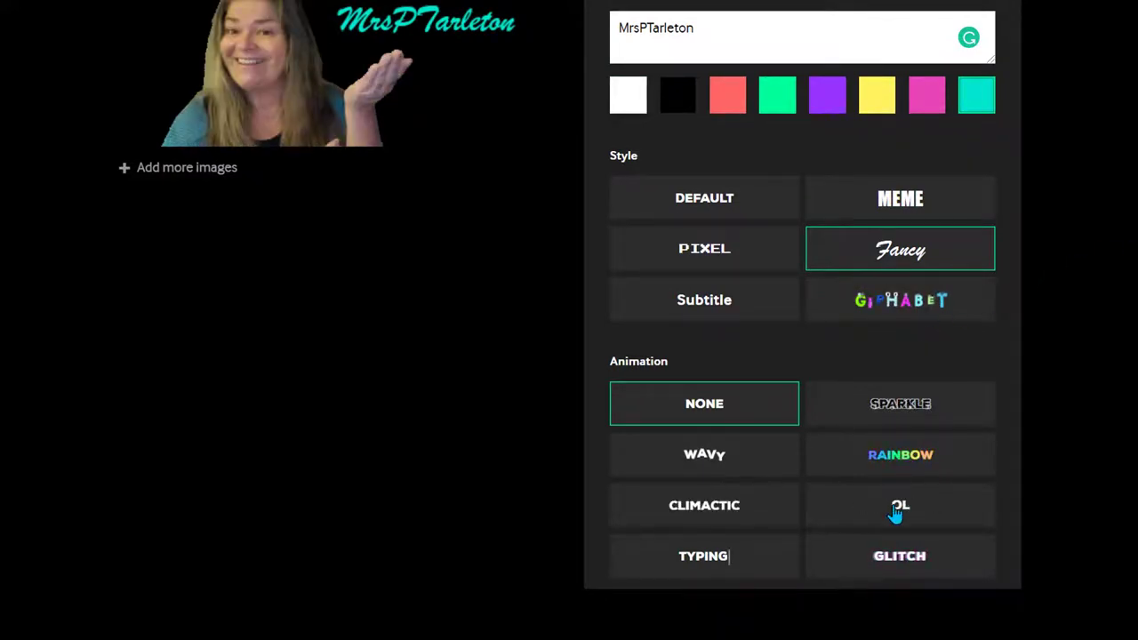
{"action": "left_click", "coordinate": [900, 405]}
{"action": "scroll", "coordinate": [901, 404], "scroll_direction": "down", "scroll_amount": 2}
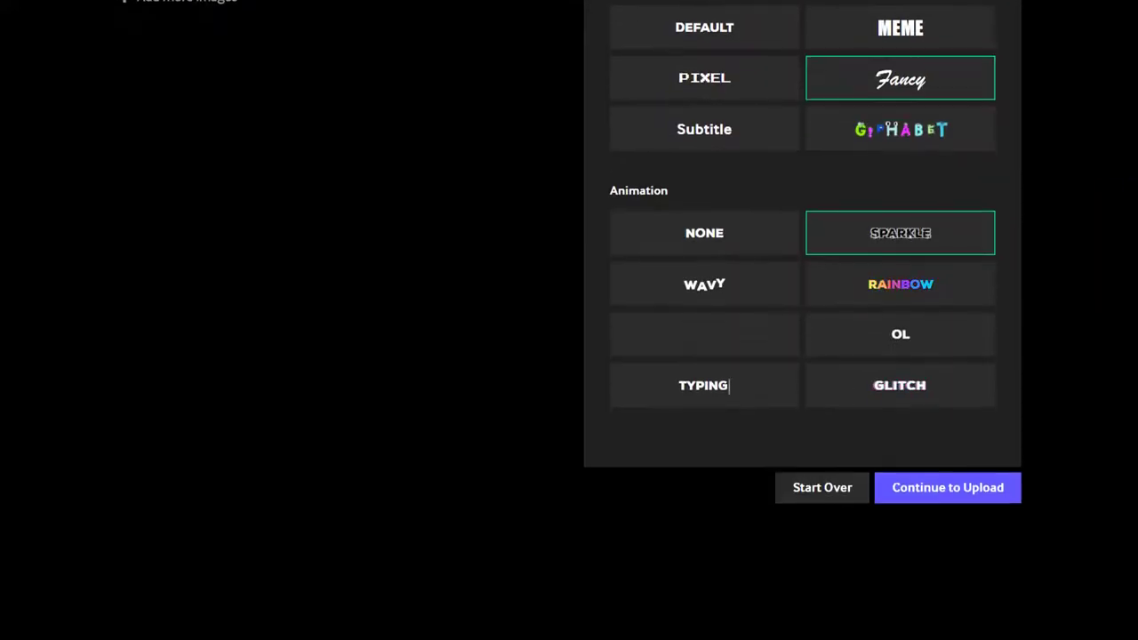
{"action": "left_click", "coordinate": [925, 496]}
{"action": "left_click", "coordinate": [947, 466]}
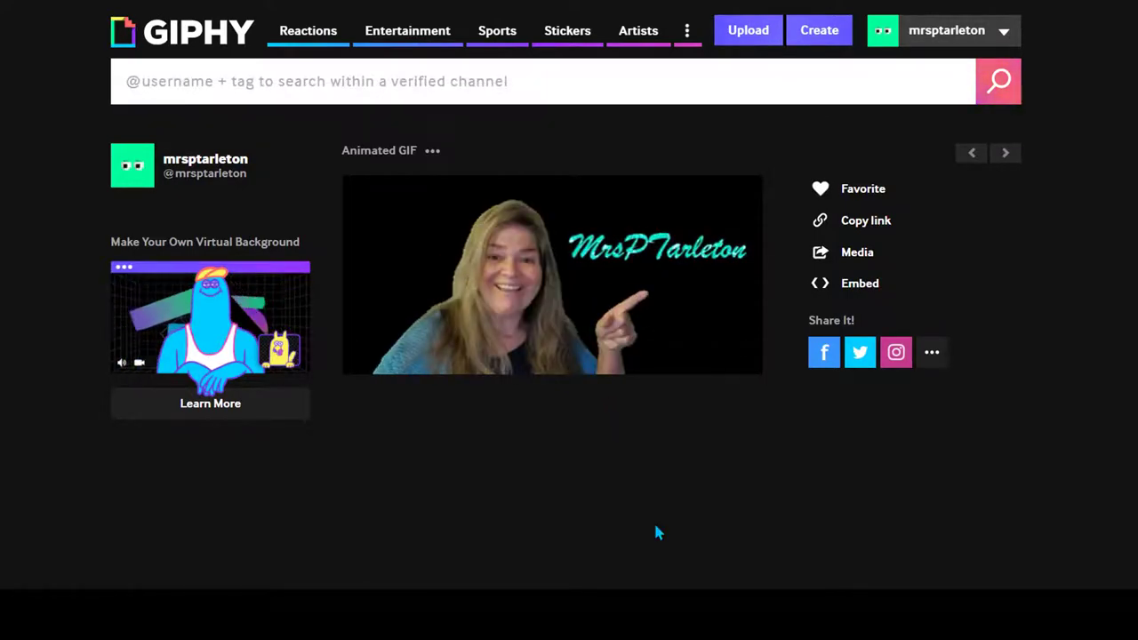
Make a GIF from the beach video, trimmed to 13.1 seconds from 00:00, and start decorating
{"action": "left_click", "coordinate": [818, 35]}
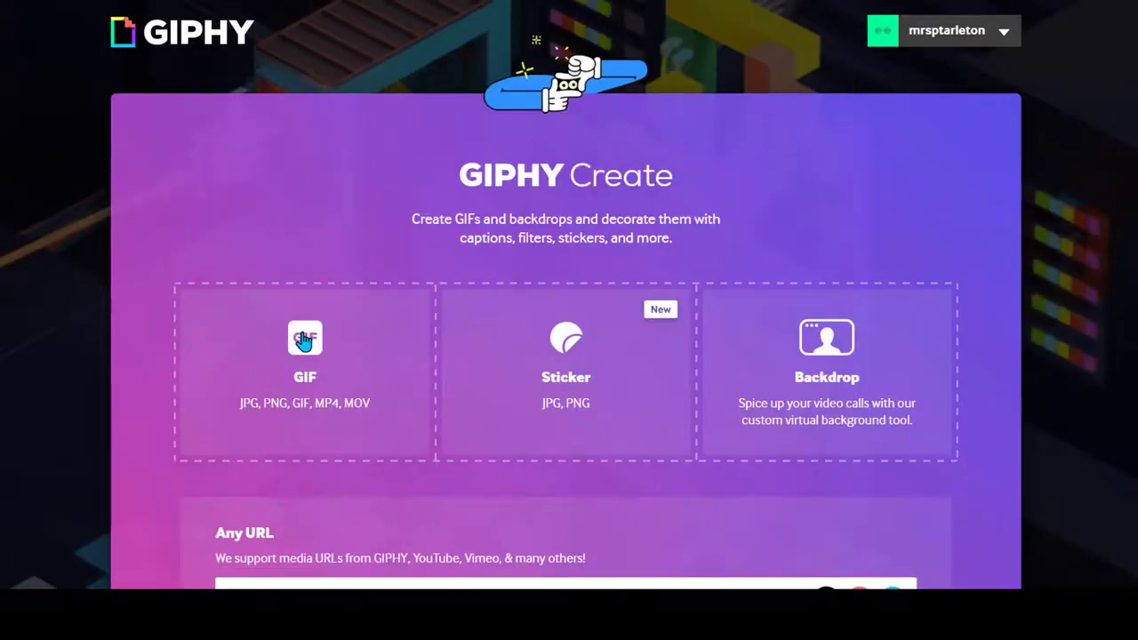
{"action": "left_click", "coordinate": [299, 336]}
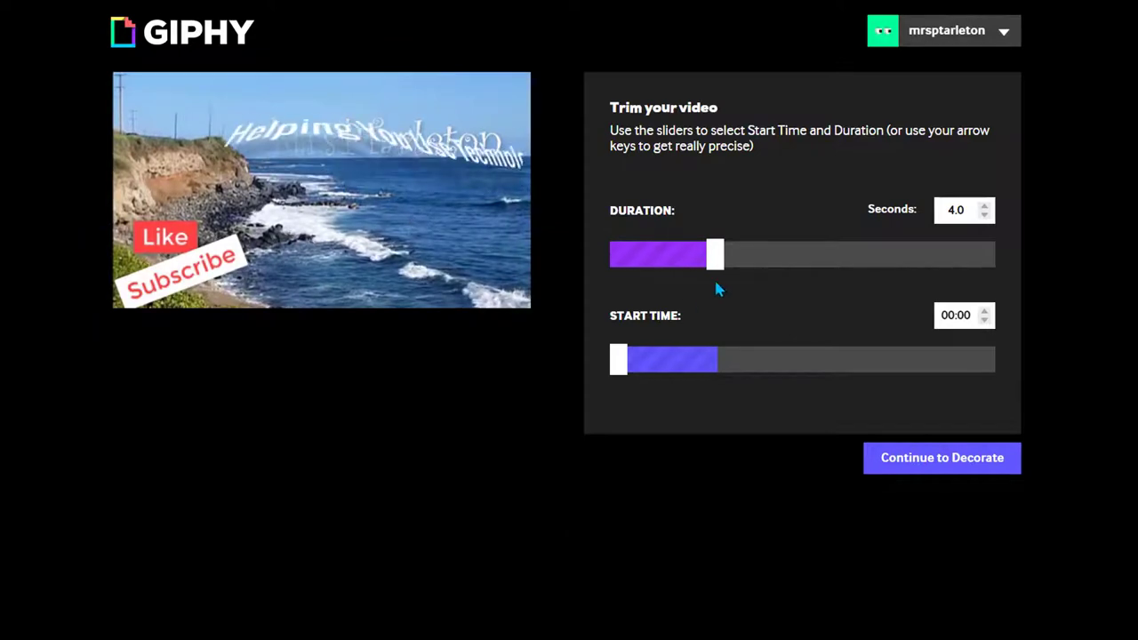
{"action": "left_click_drag", "start_coordinate": [718, 266], "coordinate": [940, 264]}
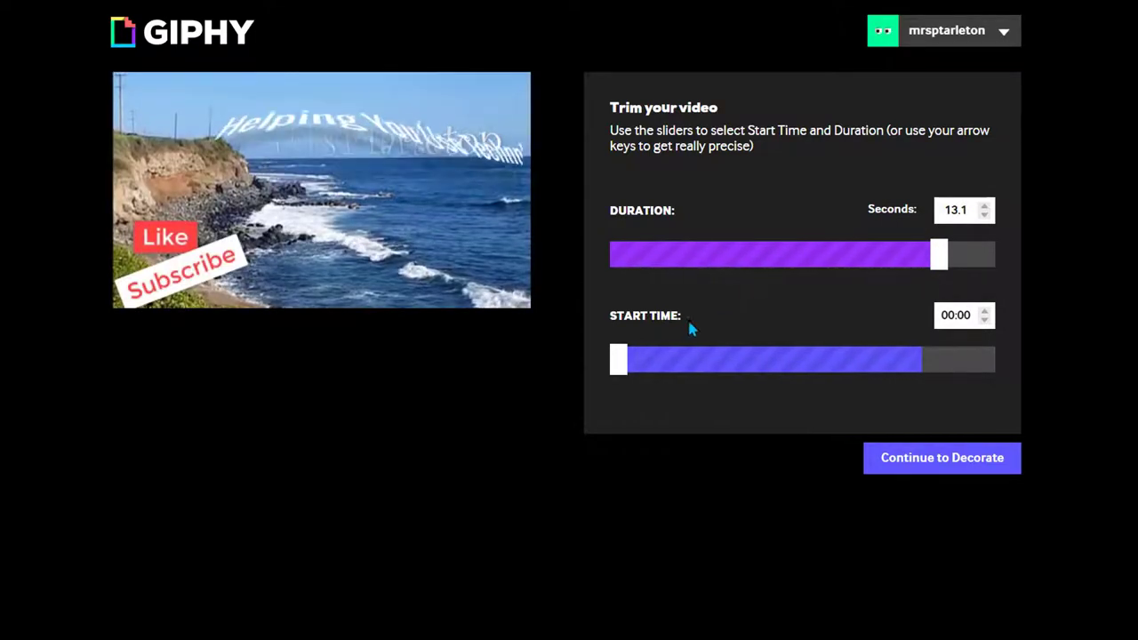
{"action": "left_click", "coordinate": [922, 466]}
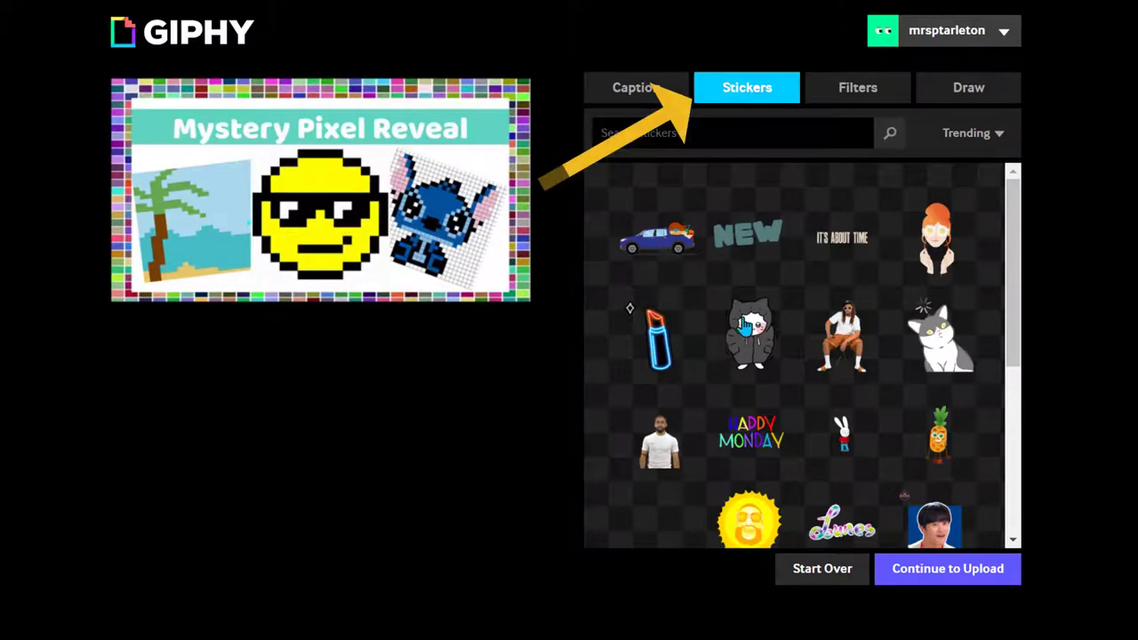
Preview the Semi-Sepia filter, revert to None, and upload the unfiltered clip to GIPHY
{"action": "left_click", "coordinate": [856, 96]}
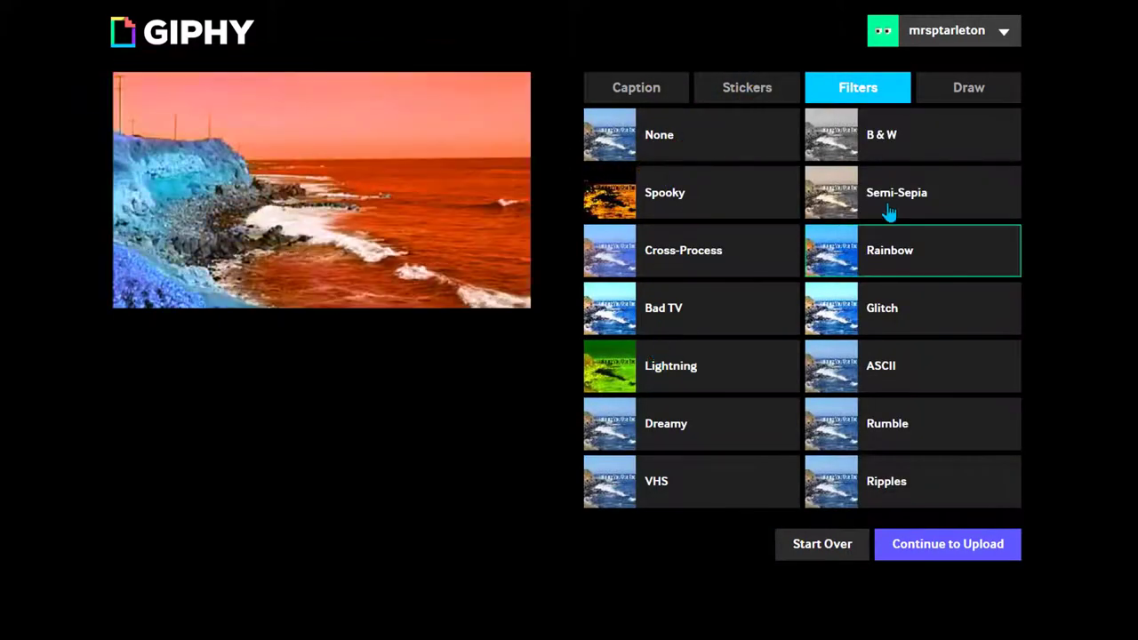
{"action": "left_click", "coordinate": [889, 211]}
{"action": "left_click", "coordinate": [668, 142]}
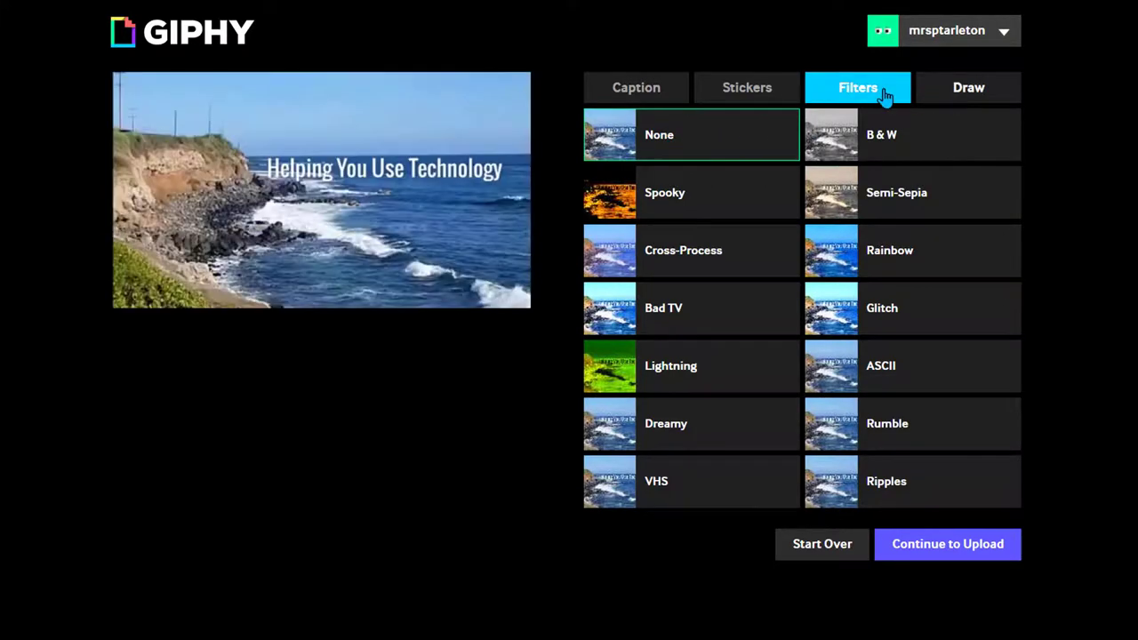
{"action": "left_click", "coordinate": [951, 457]}
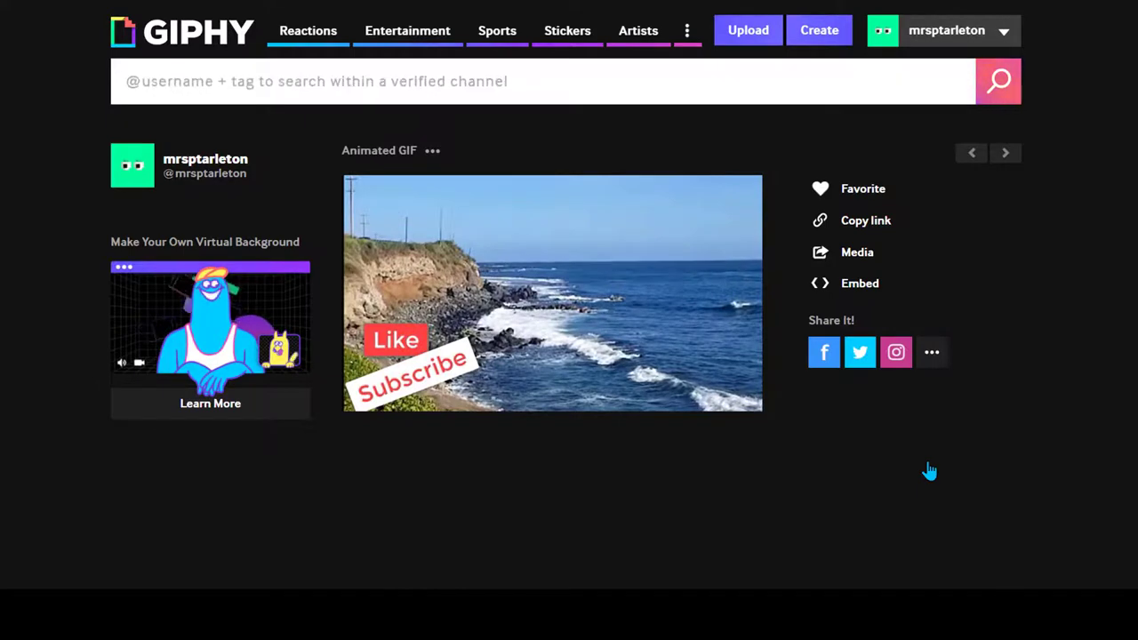
{"action": "mouse_move", "coordinate": [513, 265]}
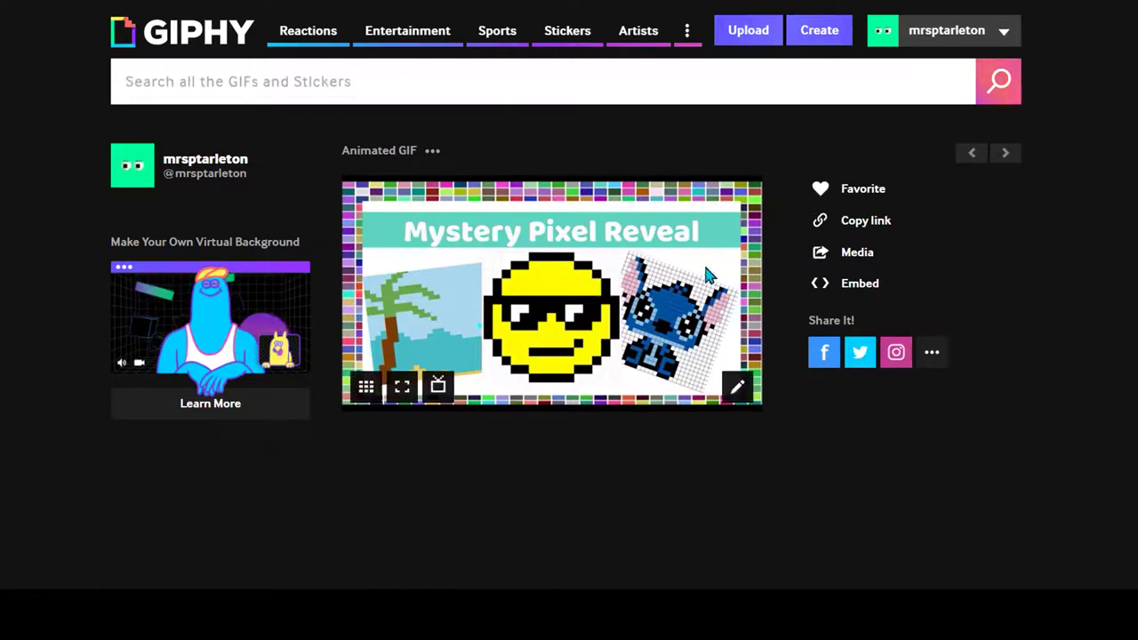
Copy the GIF's direct GIF Link URL and switch to the Bitmoji Room slides
{"action": "left_click", "coordinate": [886, 228]}
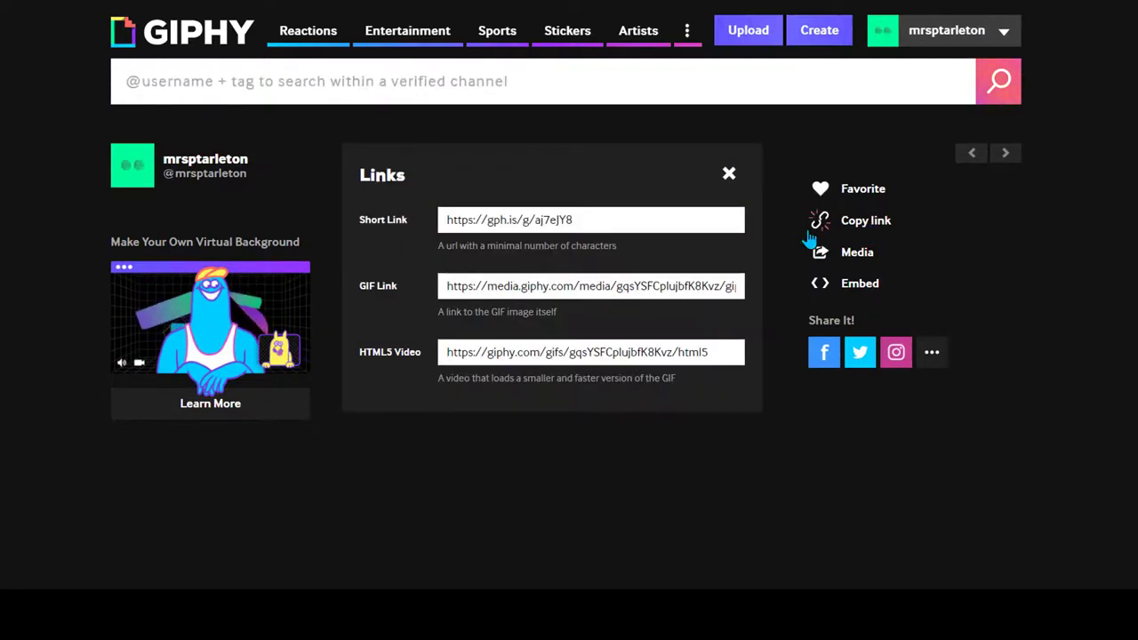
{"action": "left_click", "coordinate": [619, 280]}
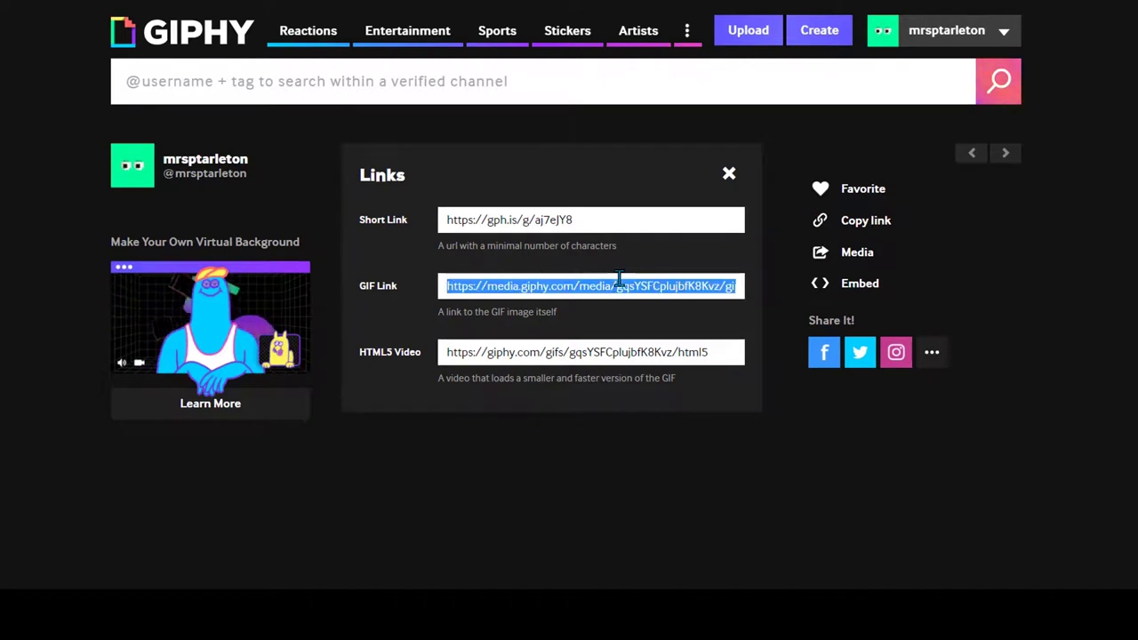
{"action": "key", "text": "ctrl+c"}
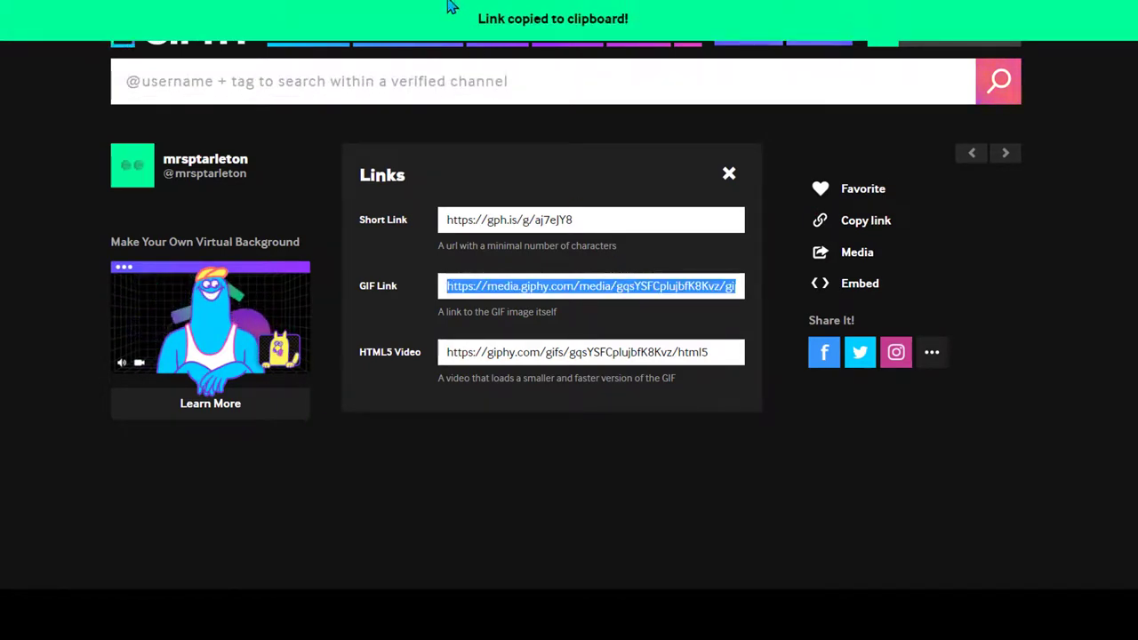
{"action": "left_click", "coordinate": [395, 1]}
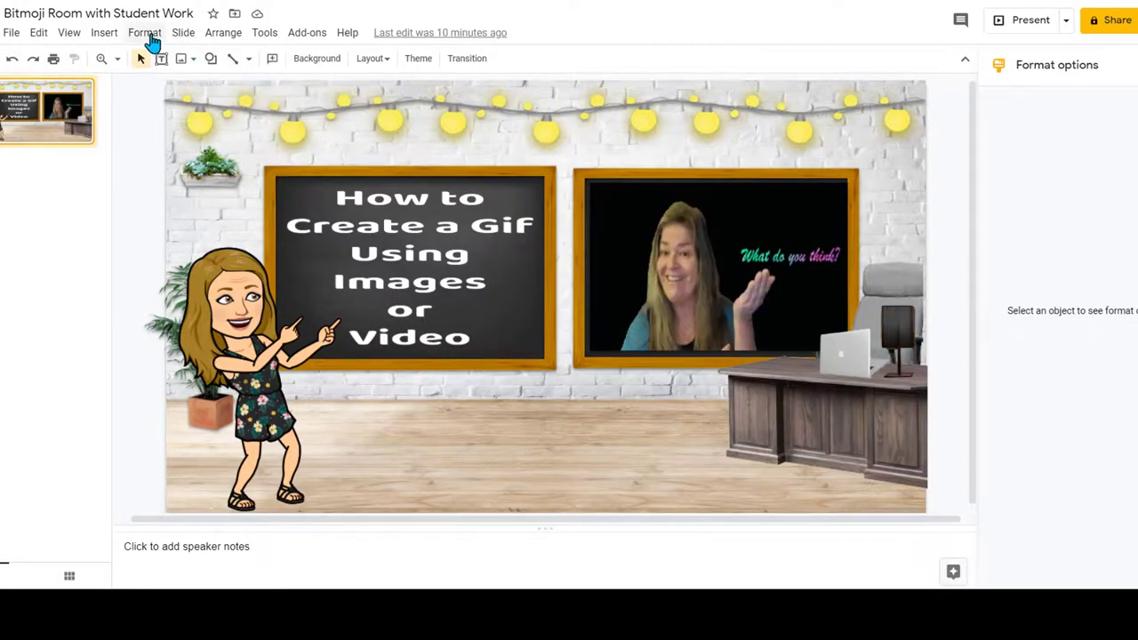
Insert the GIF onto the Bitmoji Room slide via Insert > Image > By URL with the copied link
{"action": "left_click", "coordinate": [104, 34]}
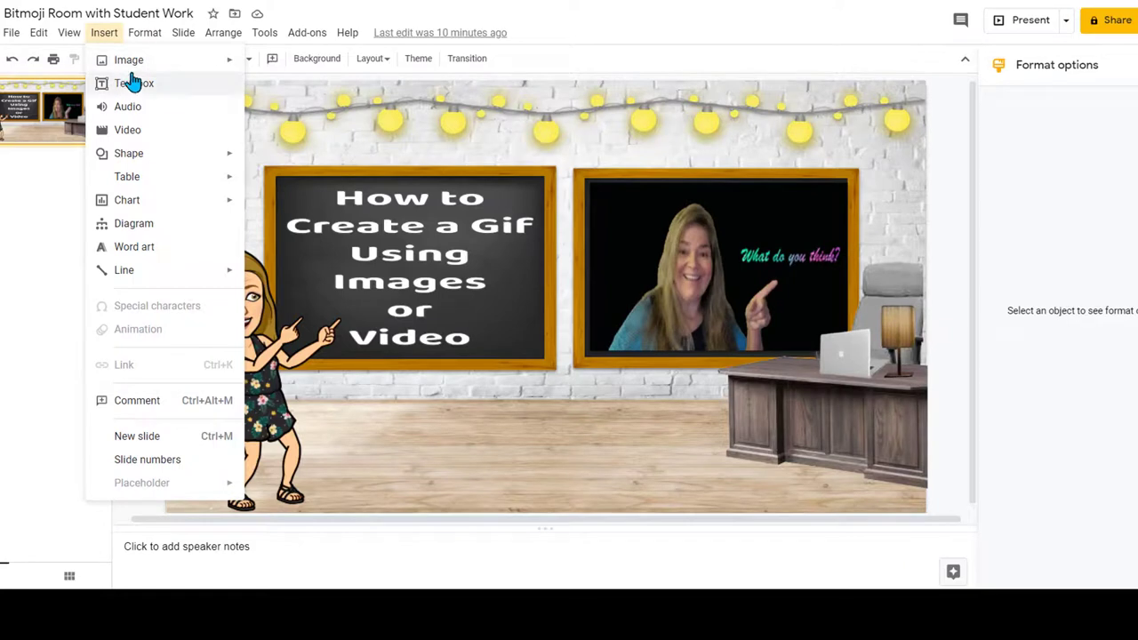
{"action": "mouse_move", "coordinate": [153, 62]}
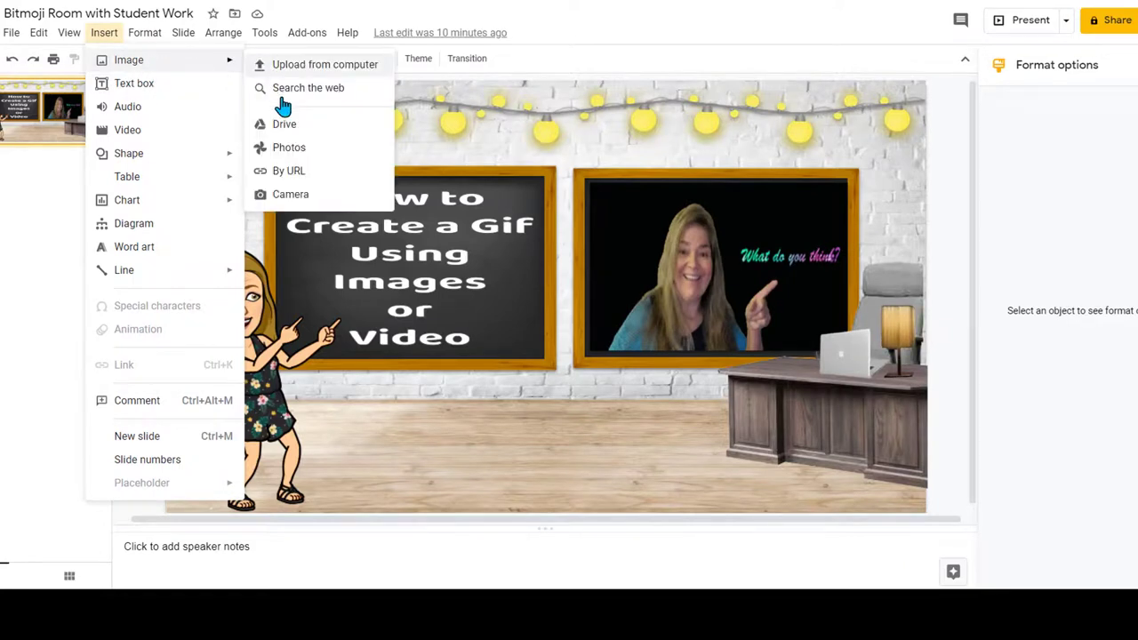
{"action": "left_click", "coordinate": [288, 173]}
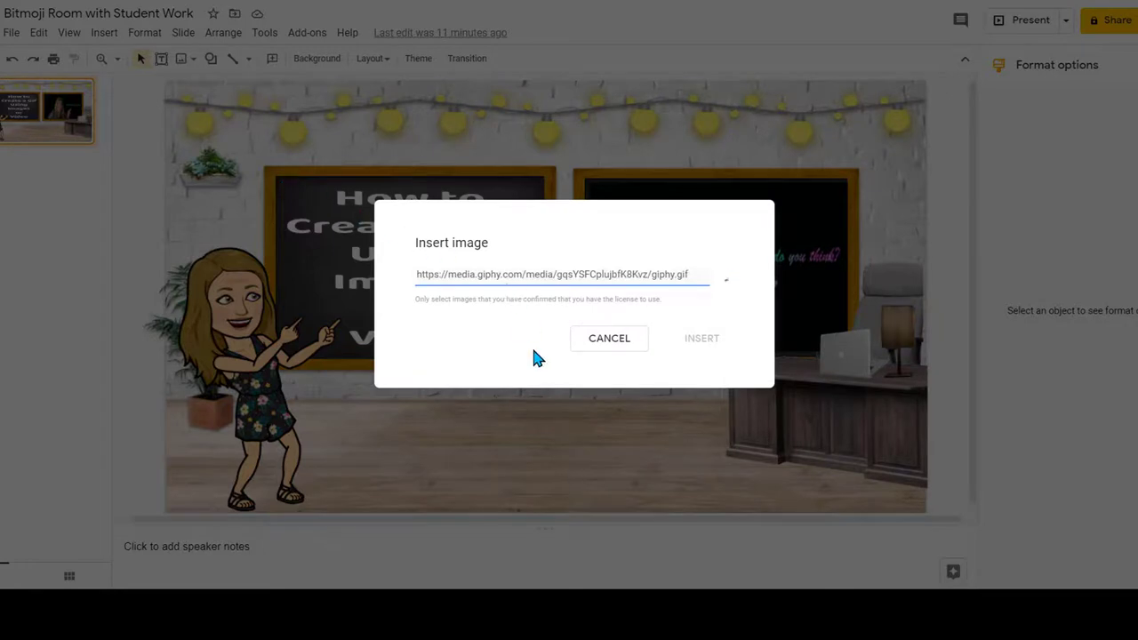
{"action": "left_click", "coordinate": [702, 338]}
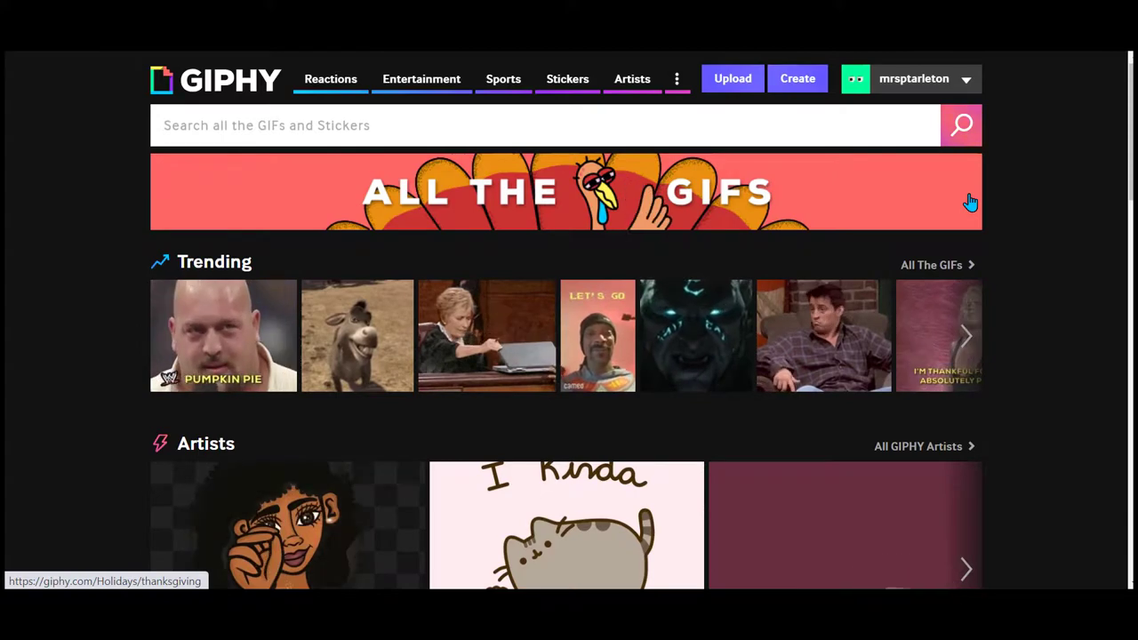
Open the GIPHY channel page and scroll through the uploaded Bitmoji, webcam and beach GIFs
{"action": "left_click", "coordinate": [965, 82]}
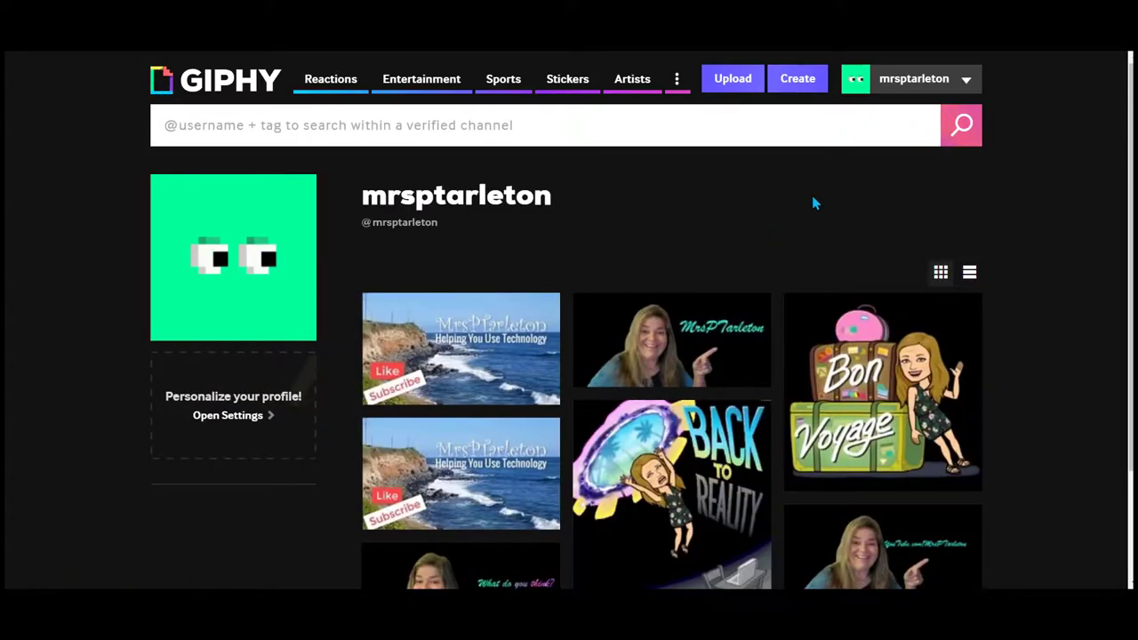
{"action": "mouse_move", "coordinate": [900, 86]}
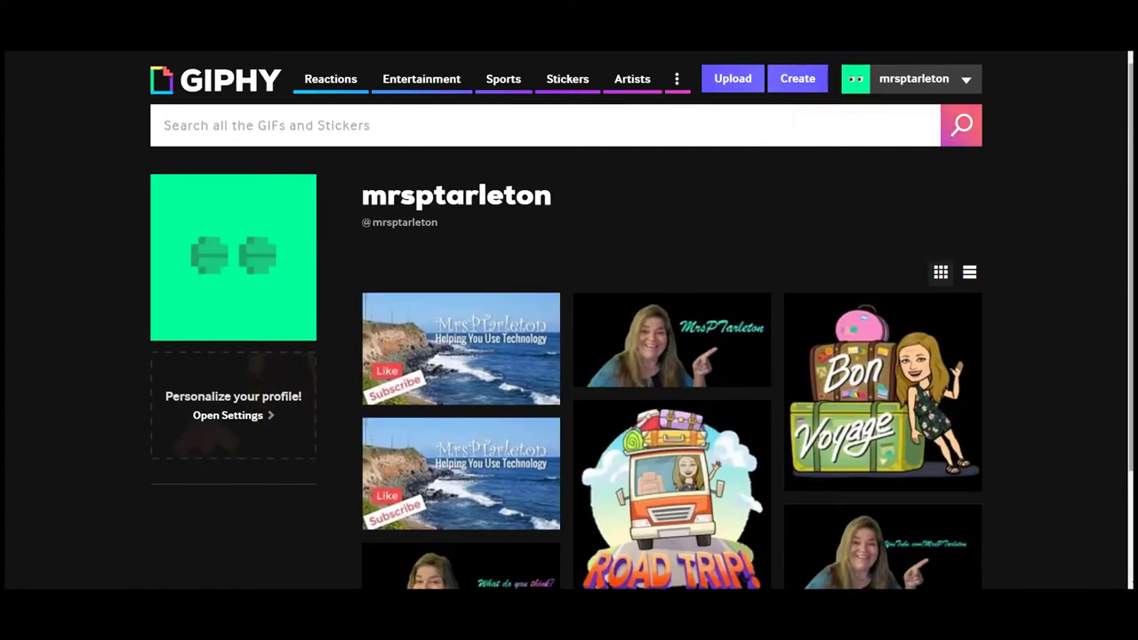
{"action": "scroll", "coordinate": [569, 356], "scroll_direction": "down", "scroll_amount": 2}
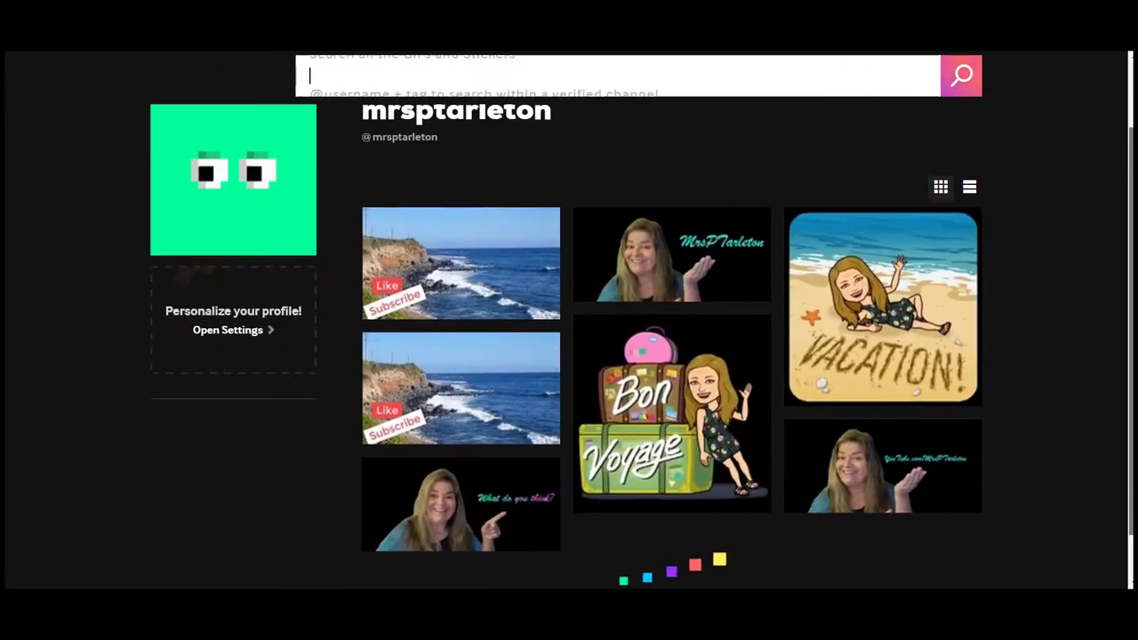